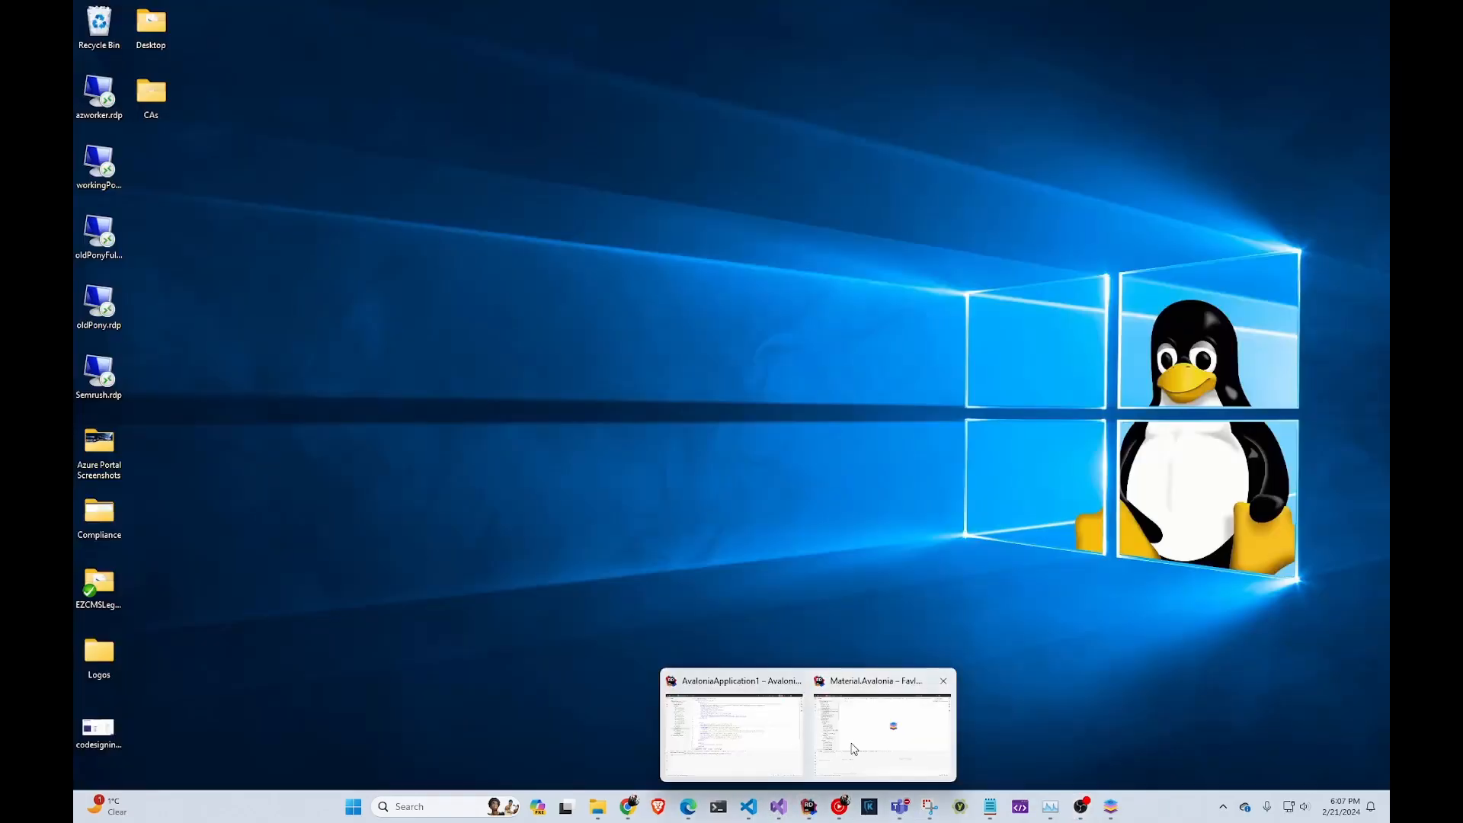
Step: Bring the Material.Avalonia window forward, resize it, and close the running demo app
{"action": "left_click", "coordinate": [881, 731]}
{"action": "double_click", "coordinate": [693, 90]}
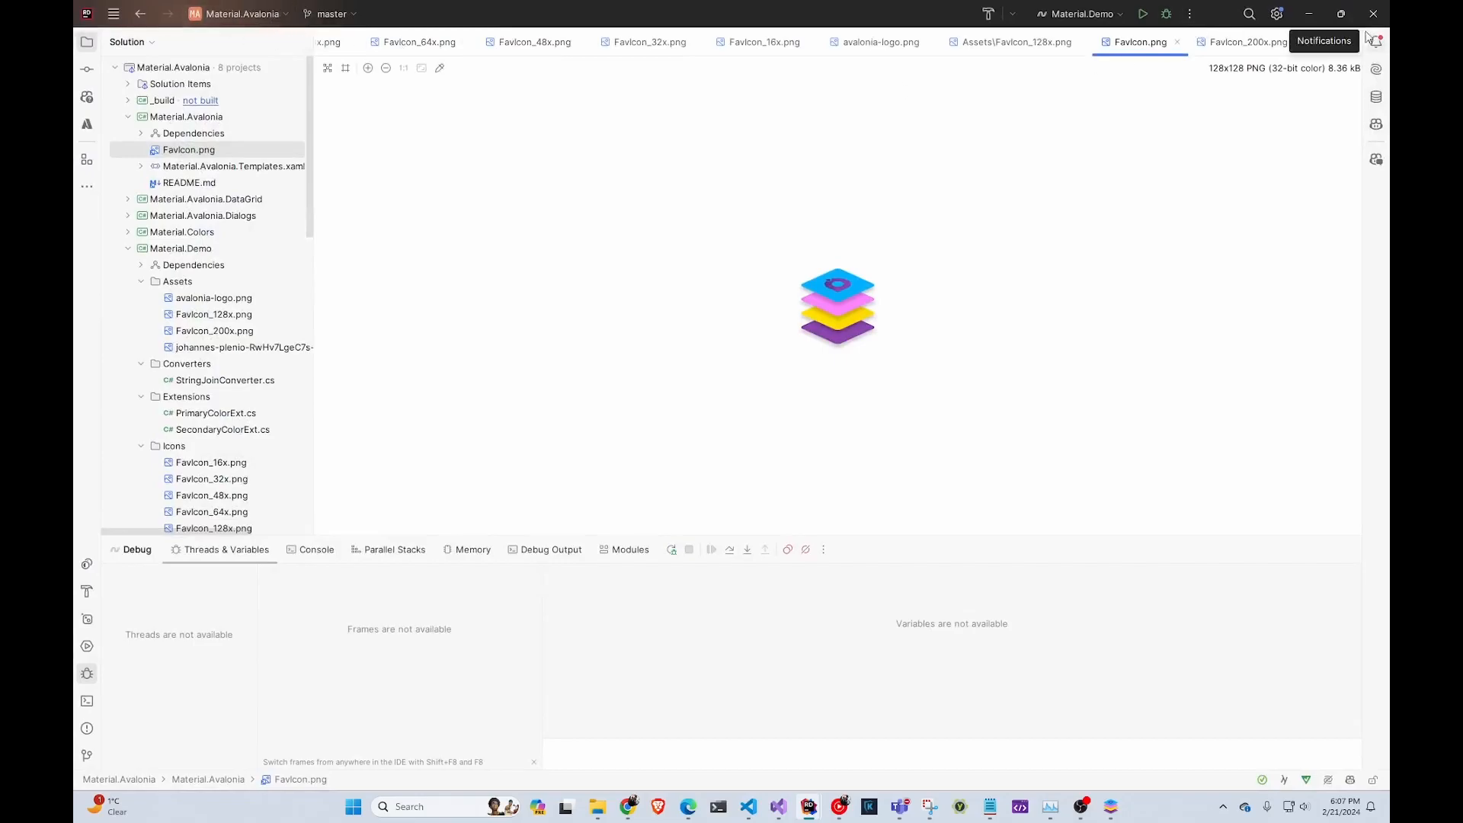
{"action": "left_click", "coordinate": [1309, 14]}
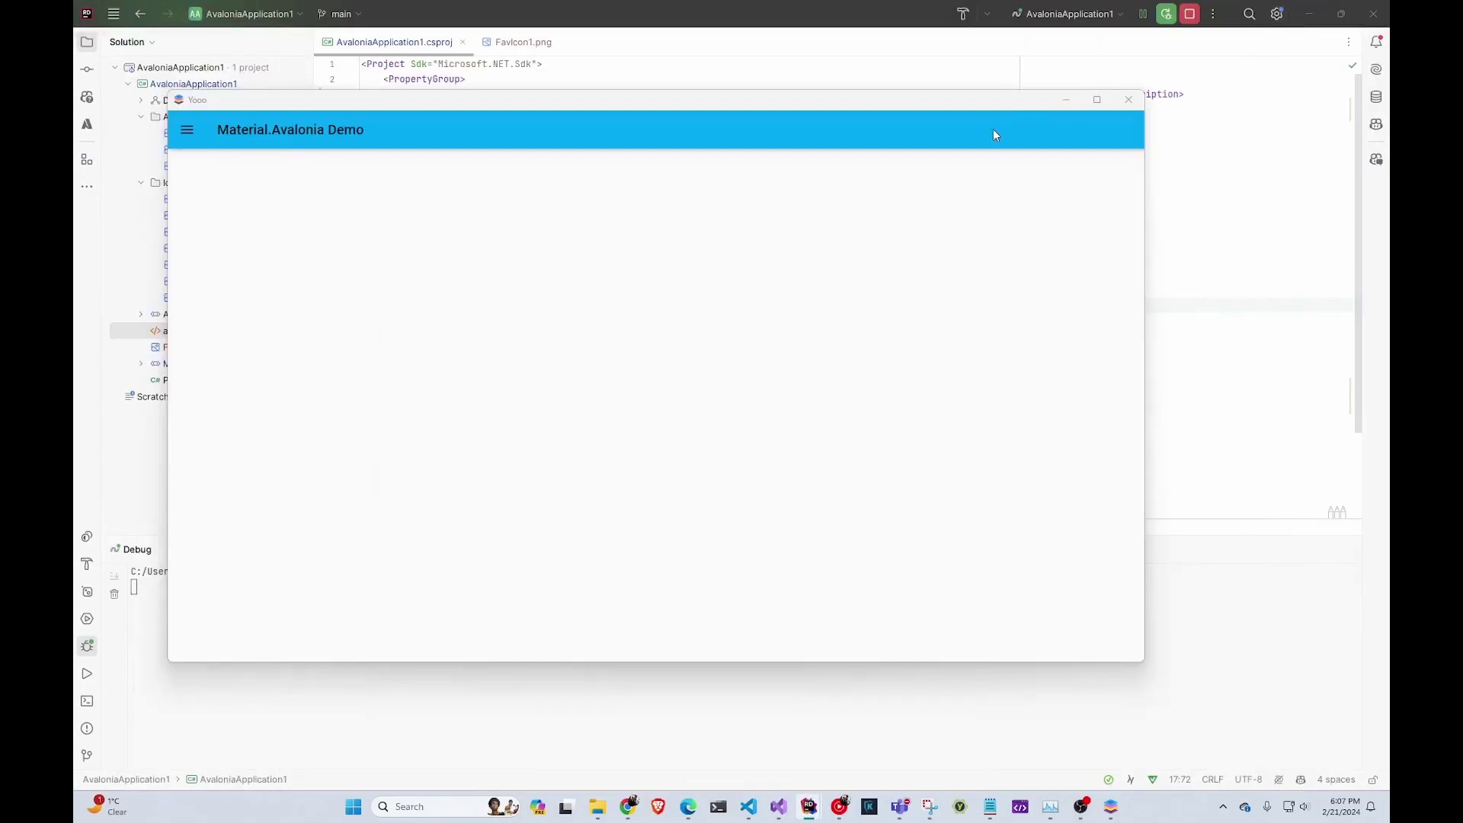
{"action": "left_click", "coordinate": [1126, 99]}
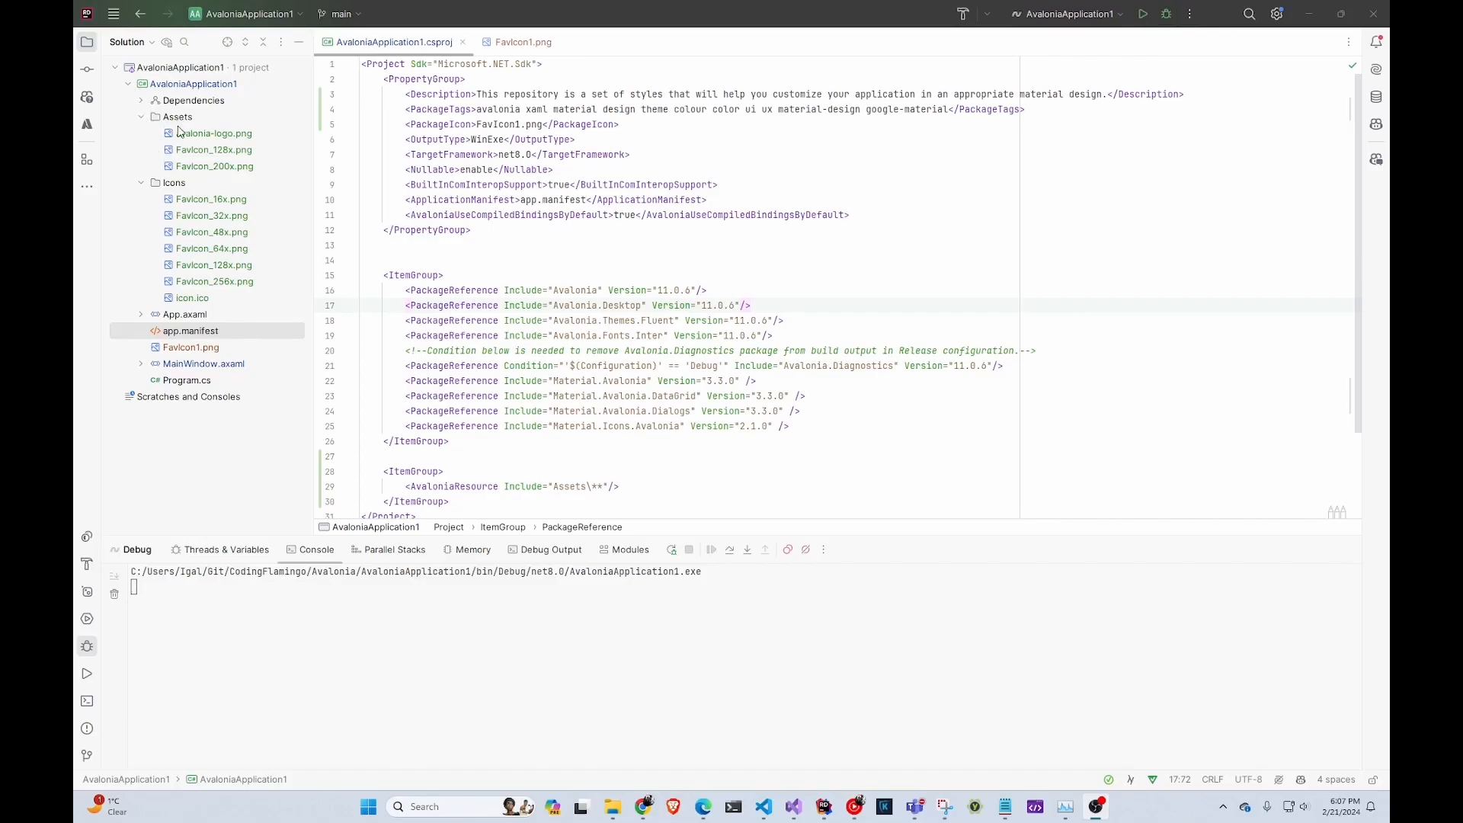
{"action": "right_click", "coordinate": [185, 84]}
{"action": "mouse_move", "coordinate": [216, 436]}
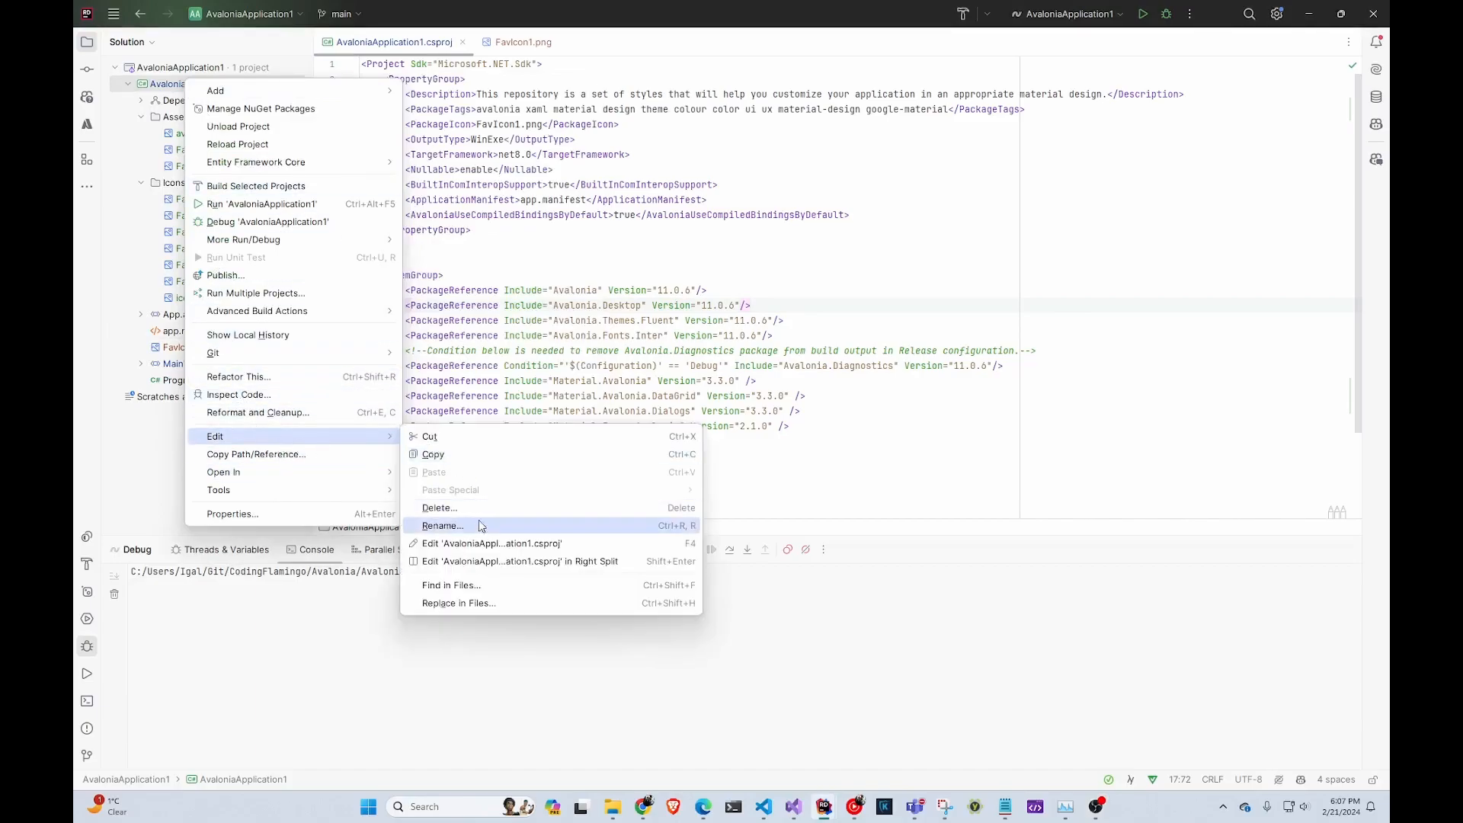
{"action": "left_click", "coordinate": [507, 450]}
{"action": "scroll", "coordinate": [507, 450], "scroll_direction": "down", "scroll_amount": 3}
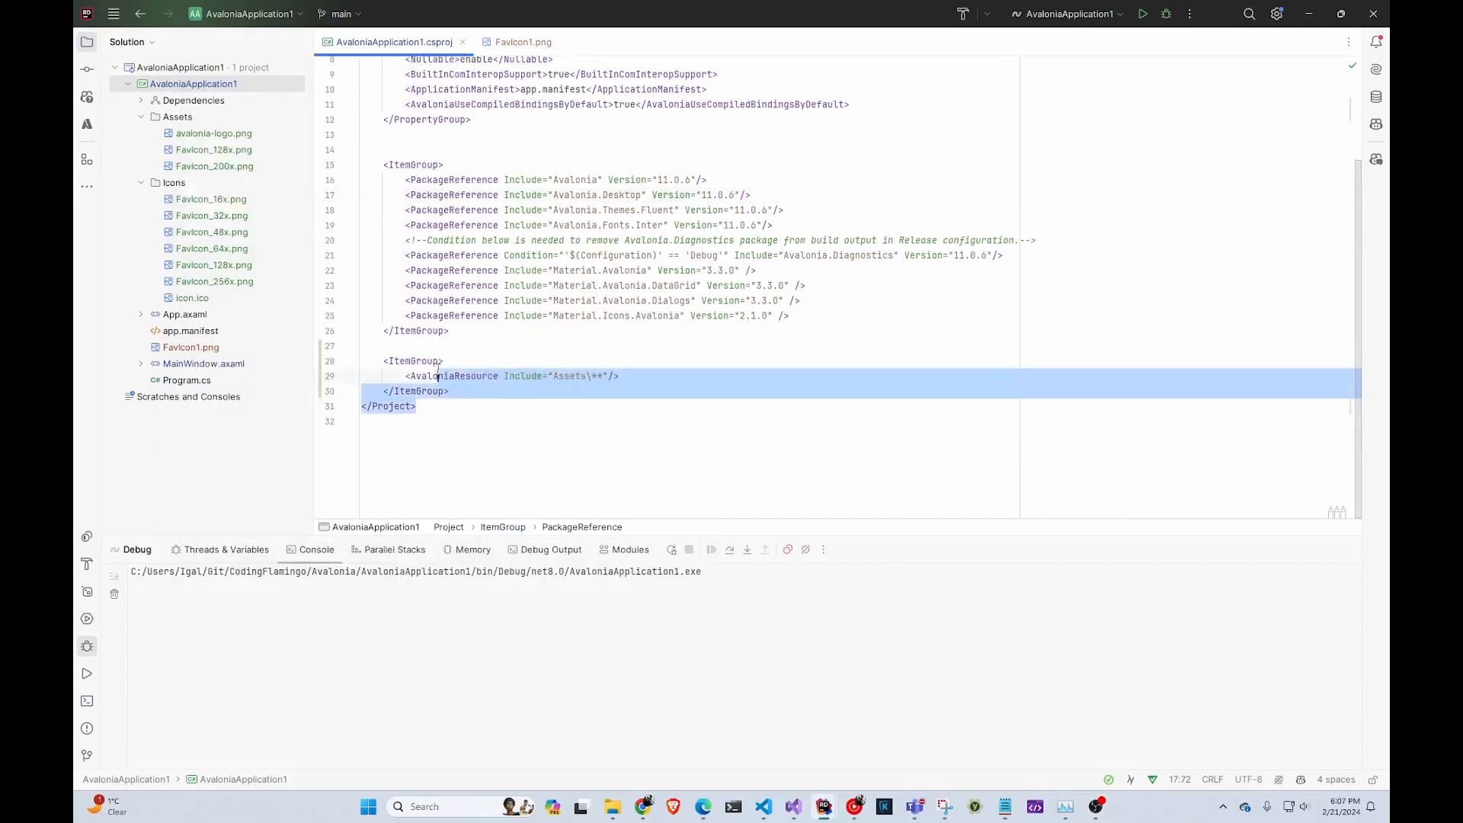
{"action": "left_click_drag", "start_coordinate": [423, 410], "coordinate": [361, 345]}
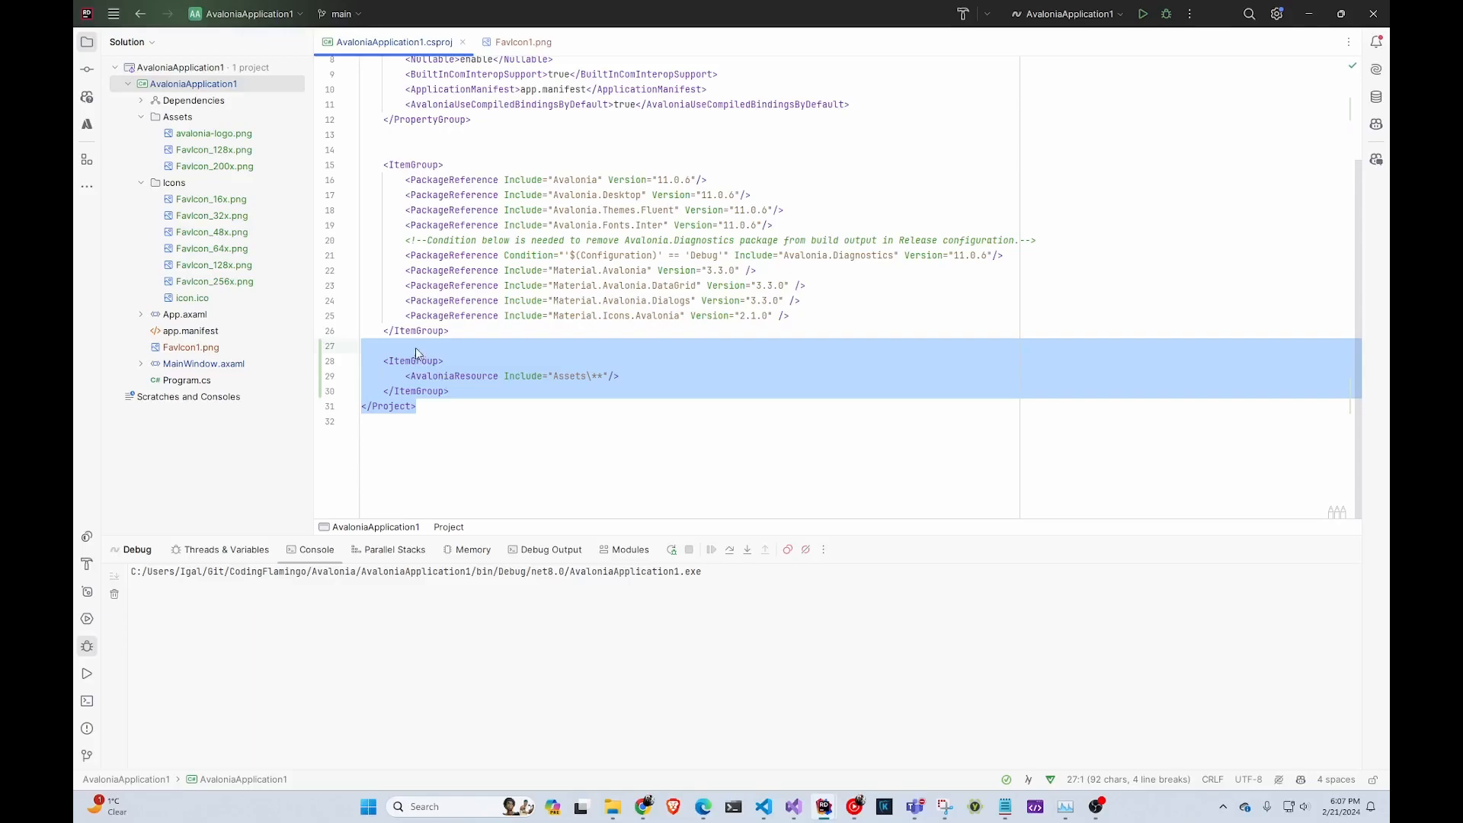
{"action": "key", "text": "alt+shift+equal"}
{"action": "left_click_drag", "start_coordinate": [578, 273], "coordinate": [402, 179]}
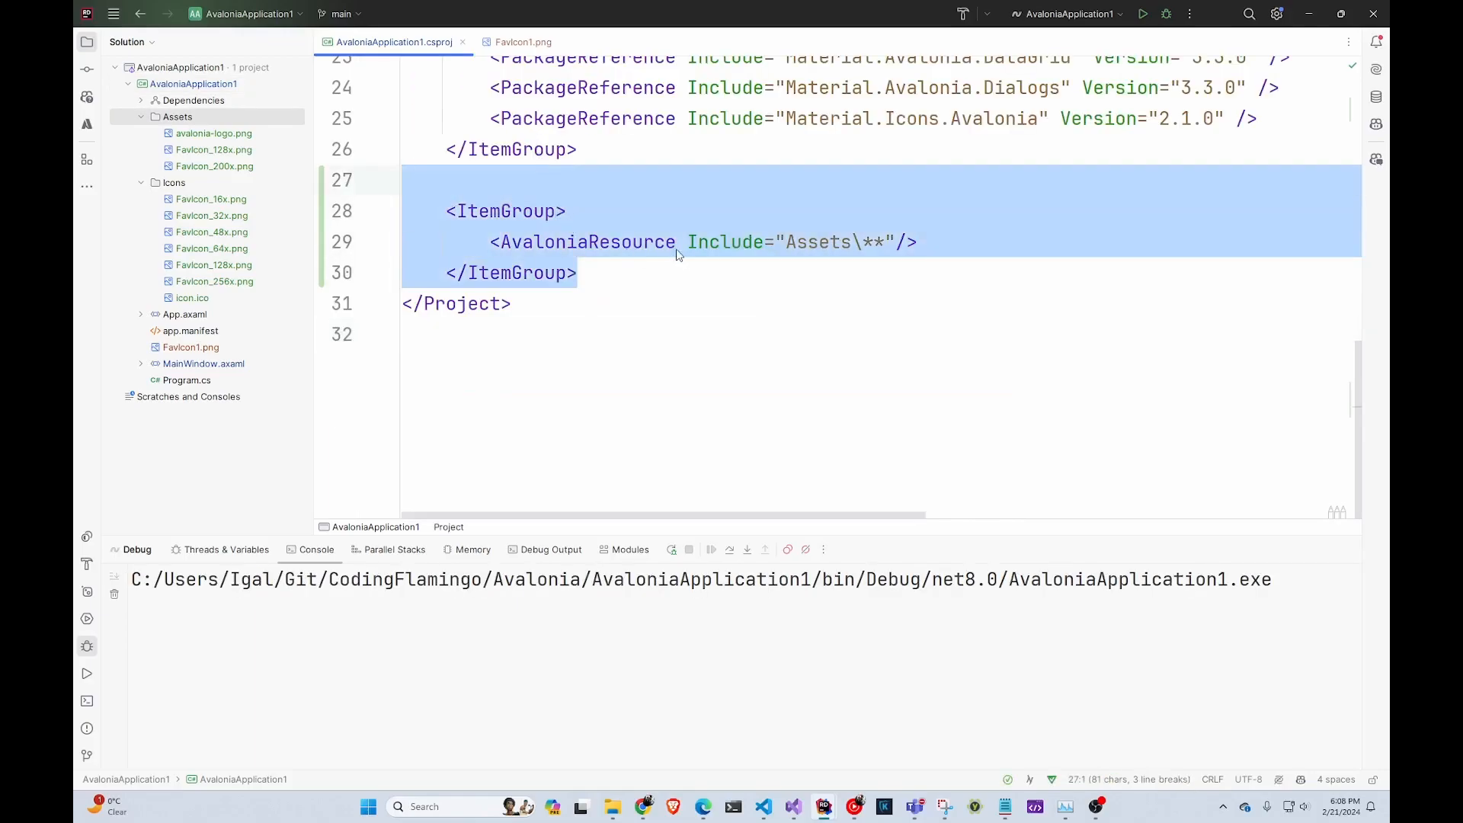
{"action": "scroll", "coordinate": [677, 254], "scroll_direction": "up", "scroll_amount": 8}
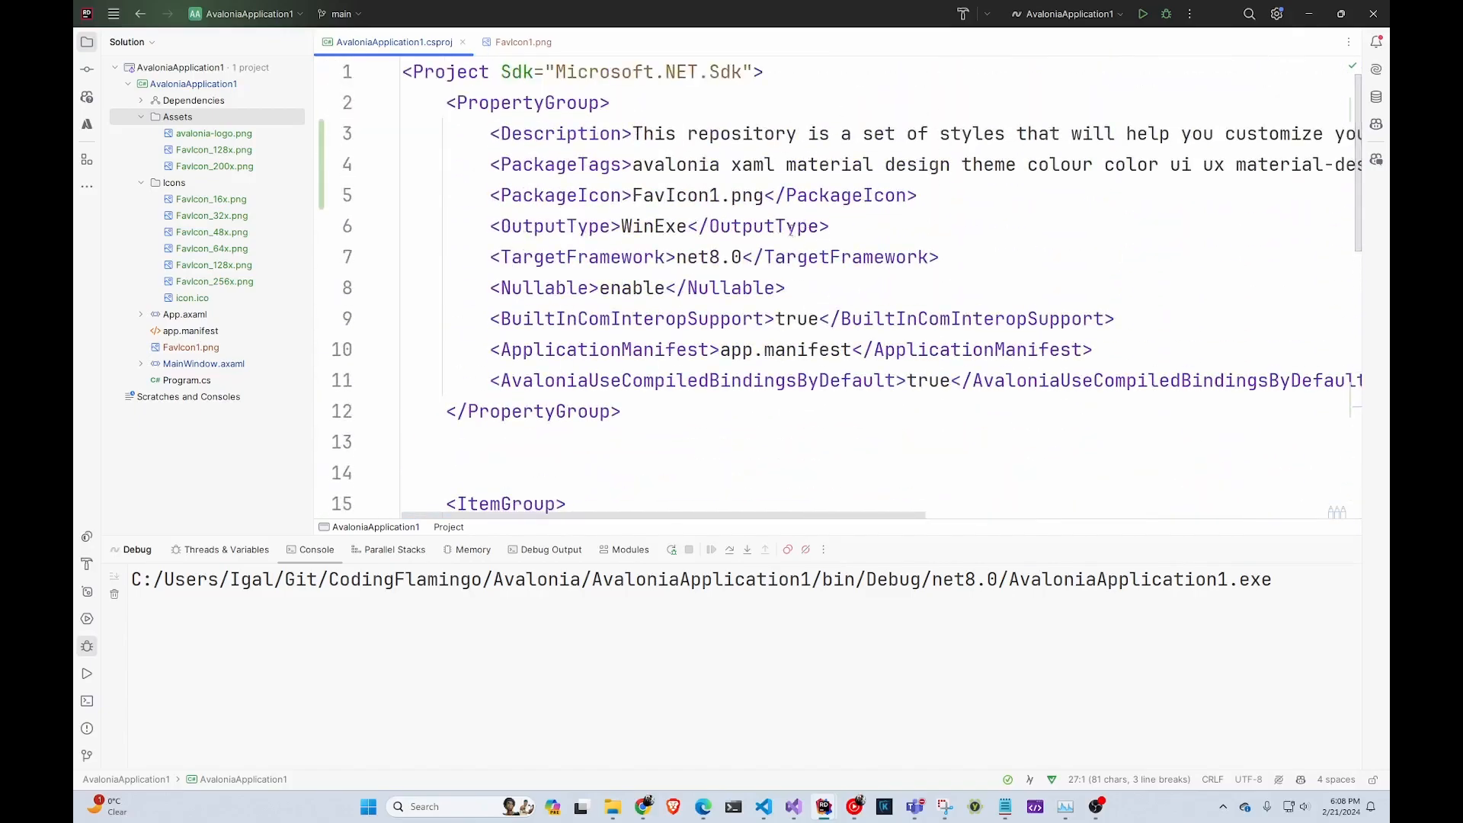
Step: Review the csproj description and FavIcon1.png icon entry, locating FavIcon1.png in the Solution tree
{"action": "key", "text": "ctrl+shift+Right"}
{"action": "key", "text": "ctrl+shift+Right"}
{"action": "key", "text": "ctrl+shift+Right"}
{"action": "key", "text": "ctrl+shift+Right"}
{"action": "key", "text": "ctrl+shift+Right"}
{"action": "key", "text": "ctrl+shift+Right"}
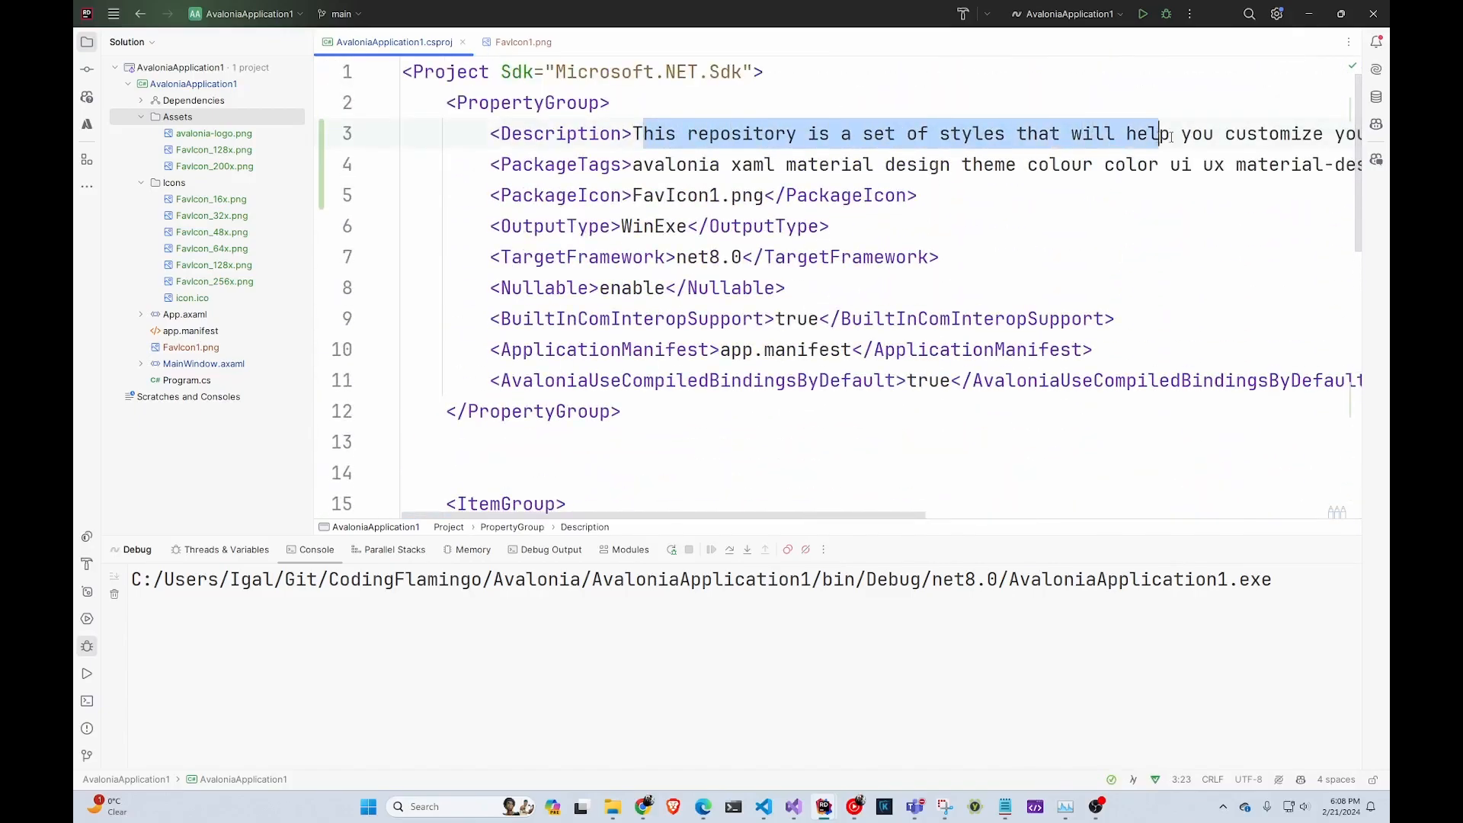
{"action": "key", "text": "ctrl+shift+Right"}
{"action": "key", "text": "ctrl+shift+Right"}
{"action": "key", "text": "ctrl+shift+Right"}
{"action": "key", "text": "Down"}
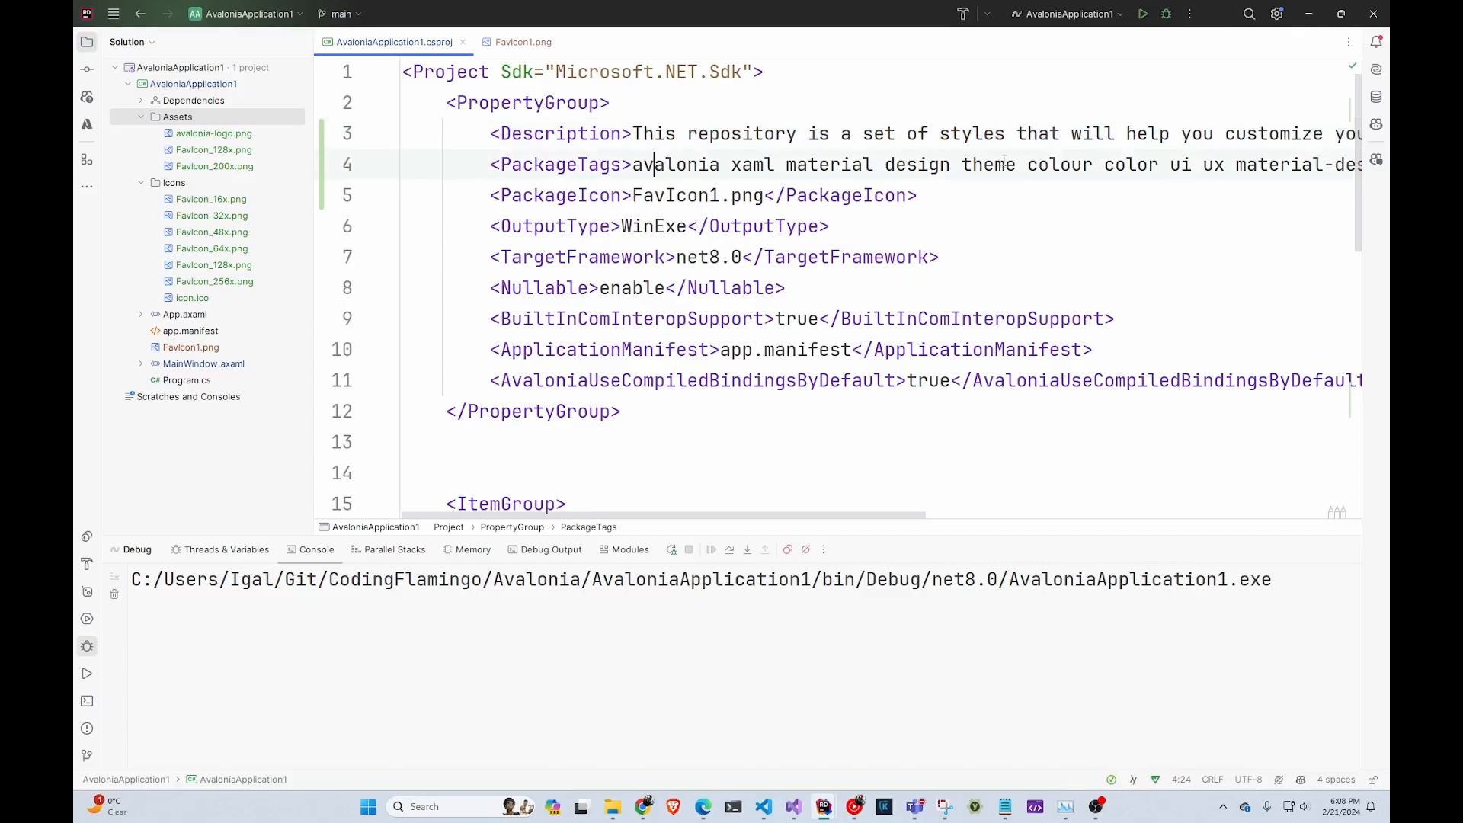
{"action": "left_click", "coordinate": [719, 198]}
{"action": "left_click", "coordinate": [187, 349]}
{"action": "key", "text": "Escape"}
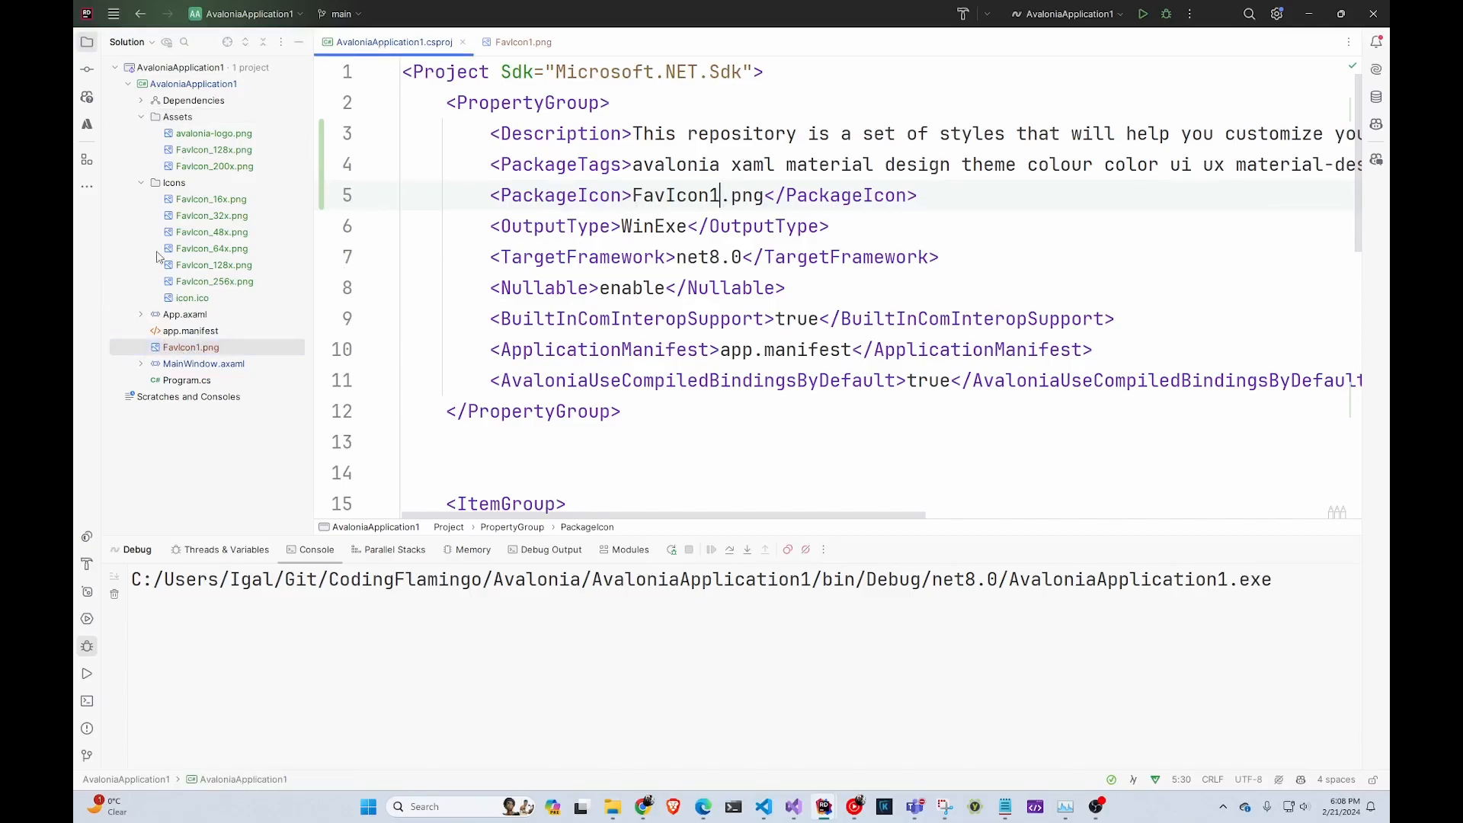
Step: In MainWindow.axaml, retitle the window from 'Yooo' to 'Coding Flamingo' and check the Image Source path
{"action": "double_click", "coordinate": [202, 363]}
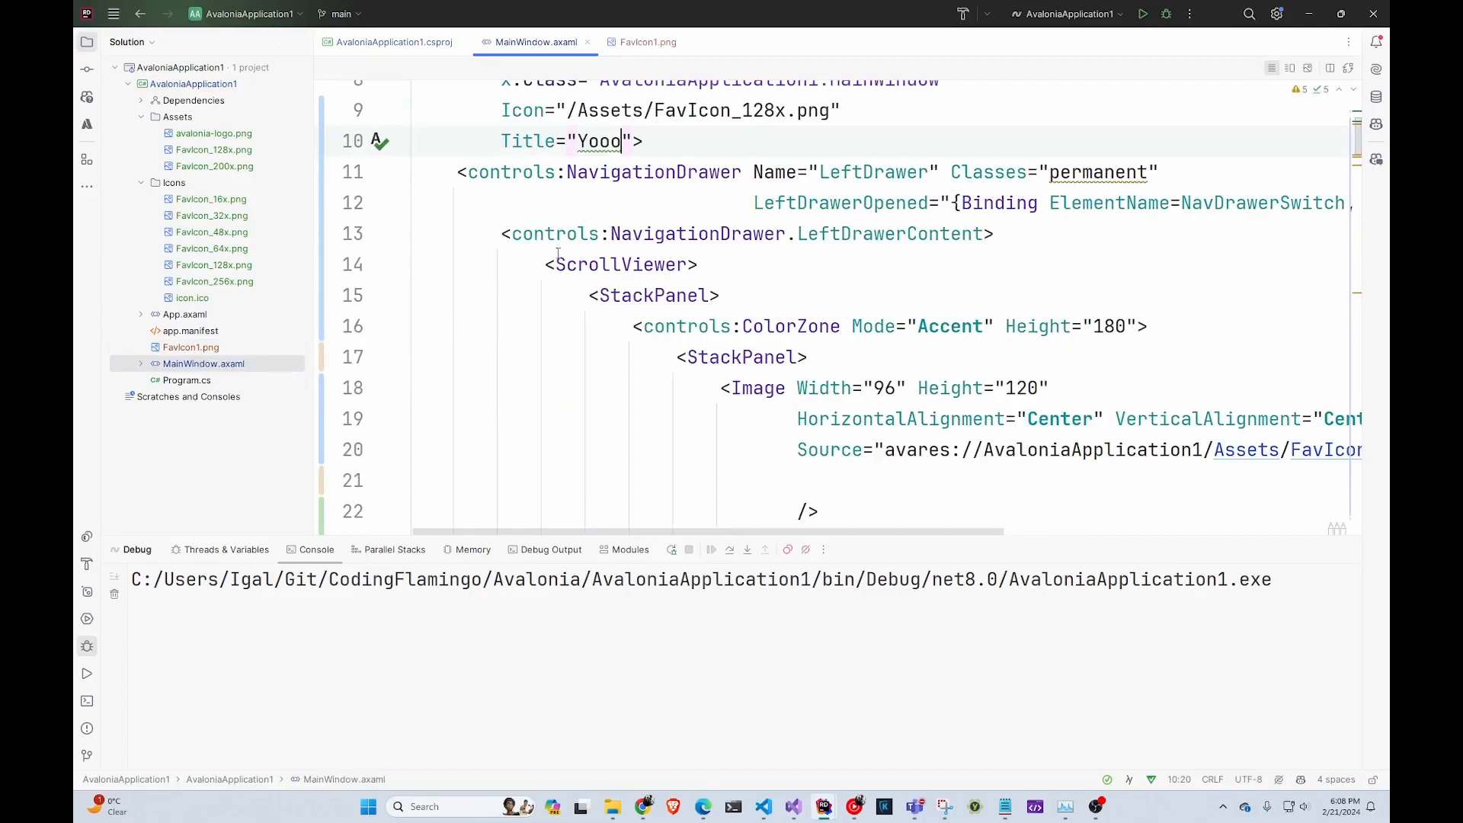
{"action": "scroll", "coordinate": [557, 256], "scroll_direction": "up", "scroll_amount": 6}
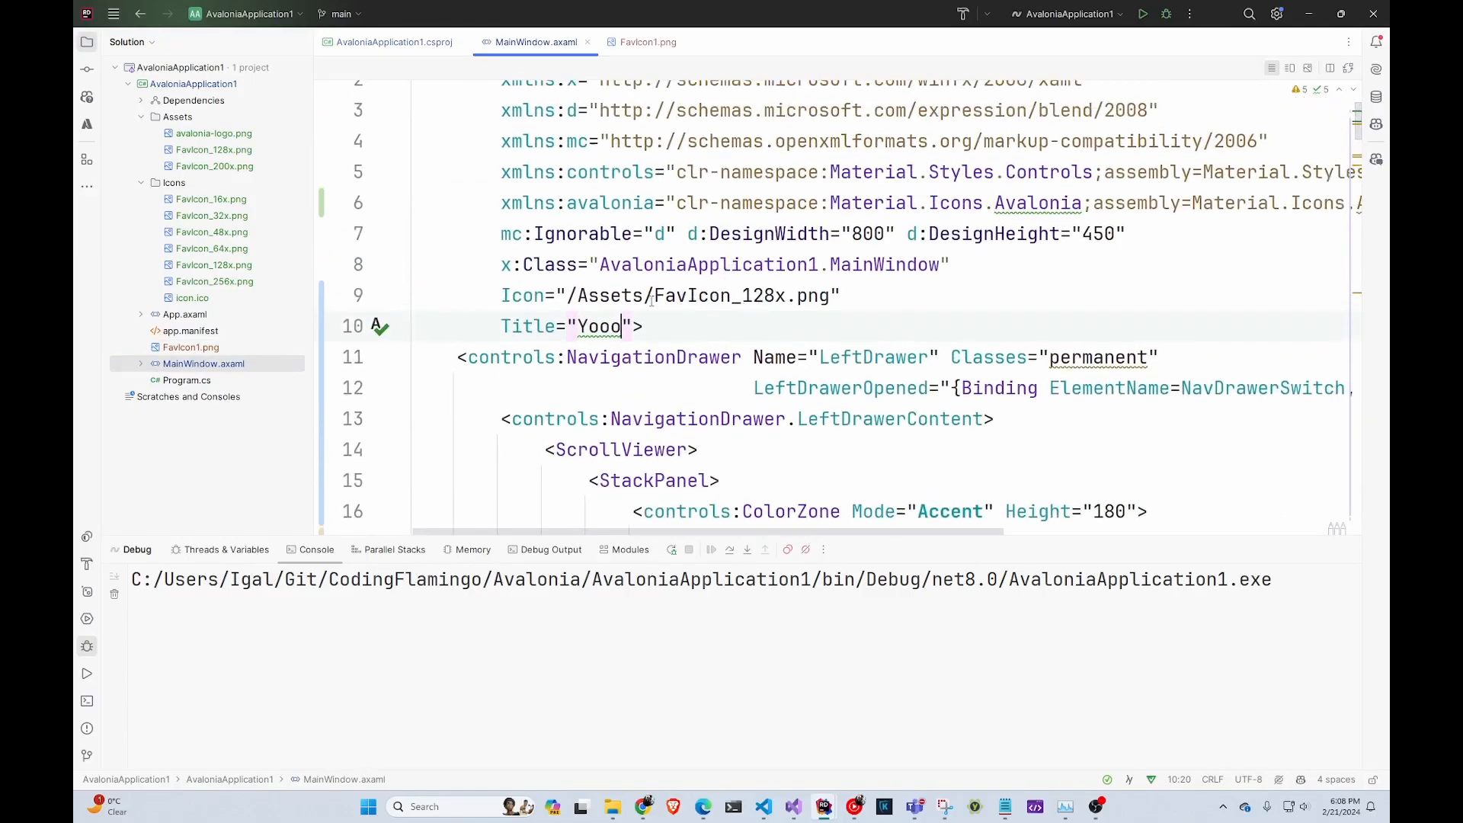
{"action": "double_click", "coordinate": [709, 295]}
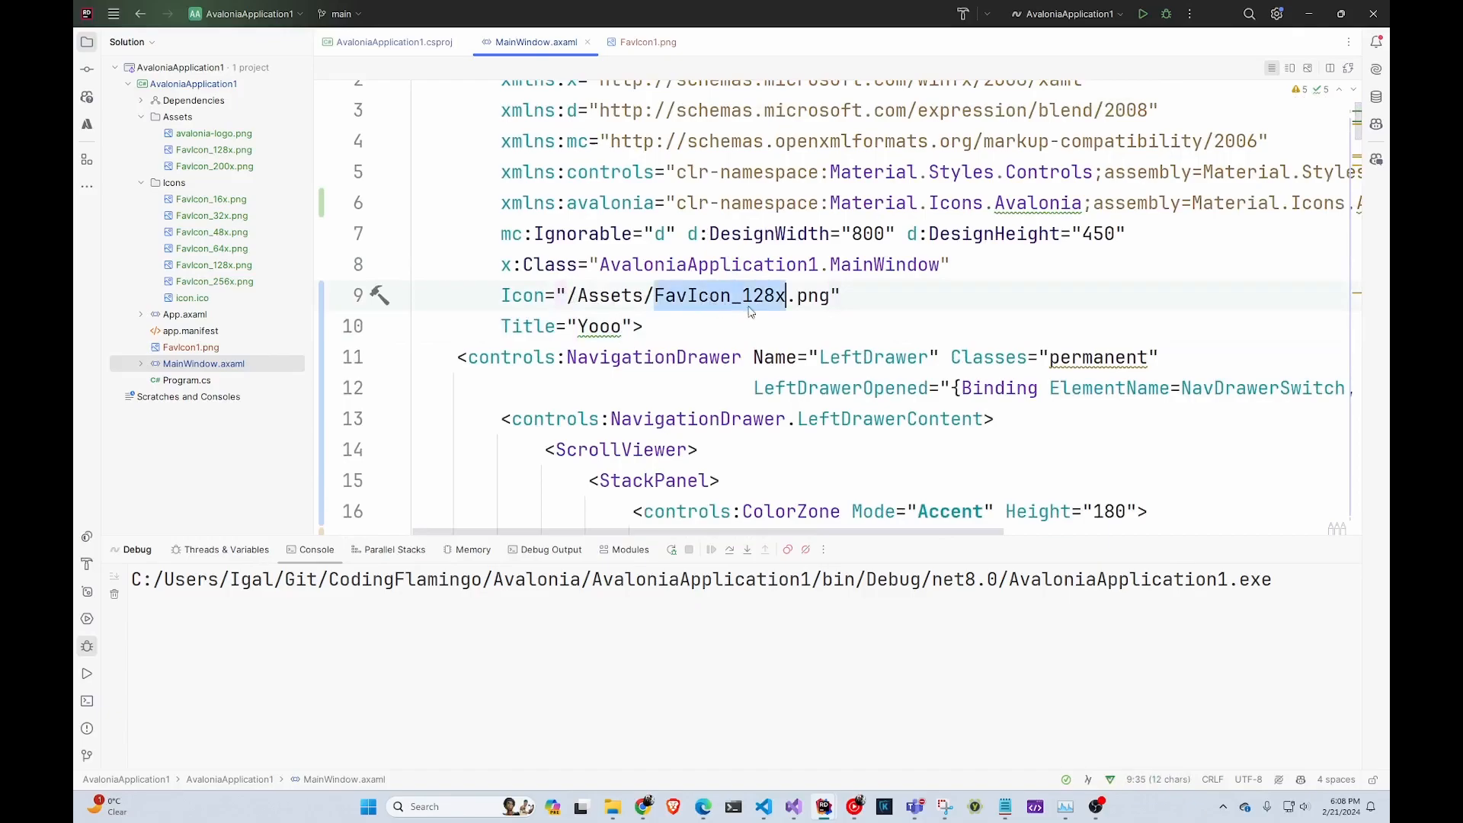
{"action": "double_click", "coordinate": [600, 326]}
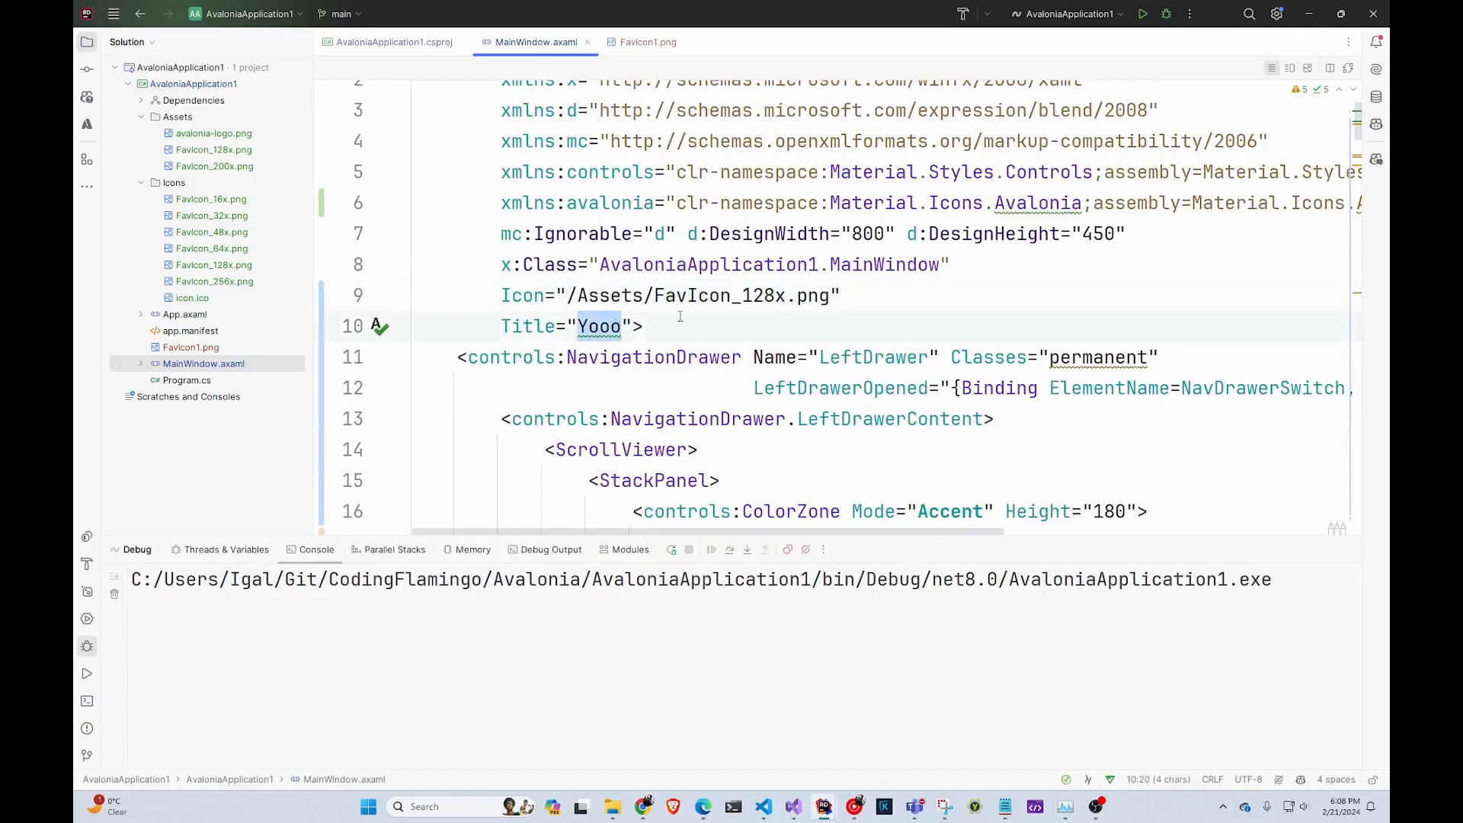
{"action": "type", "text": "Coding"}
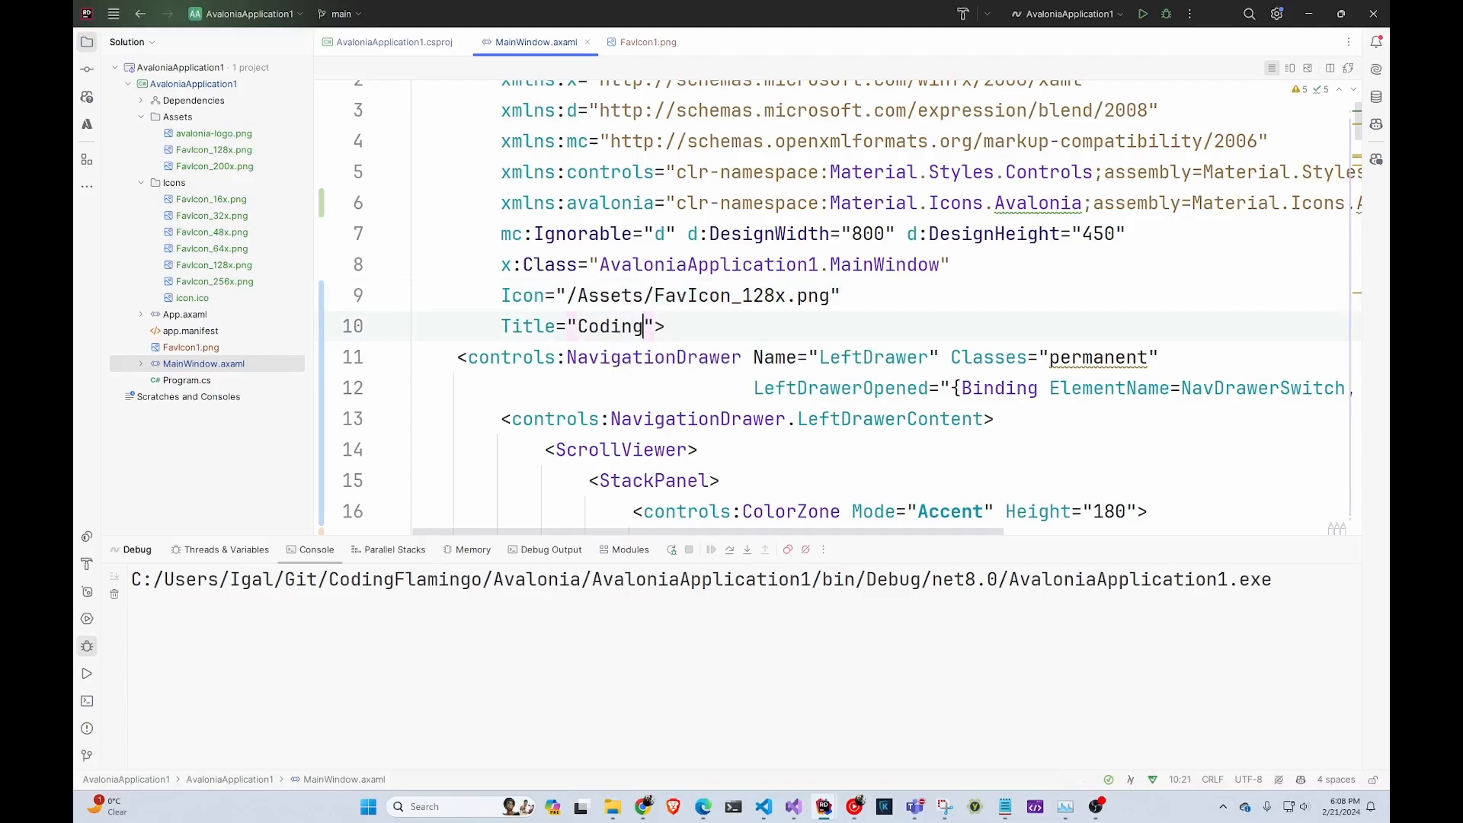
{"action": "type", "text": " Flamingo"}
{"action": "scroll", "coordinate": [845, 396], "scroll_direction": "down", "scroll_amount": 3}
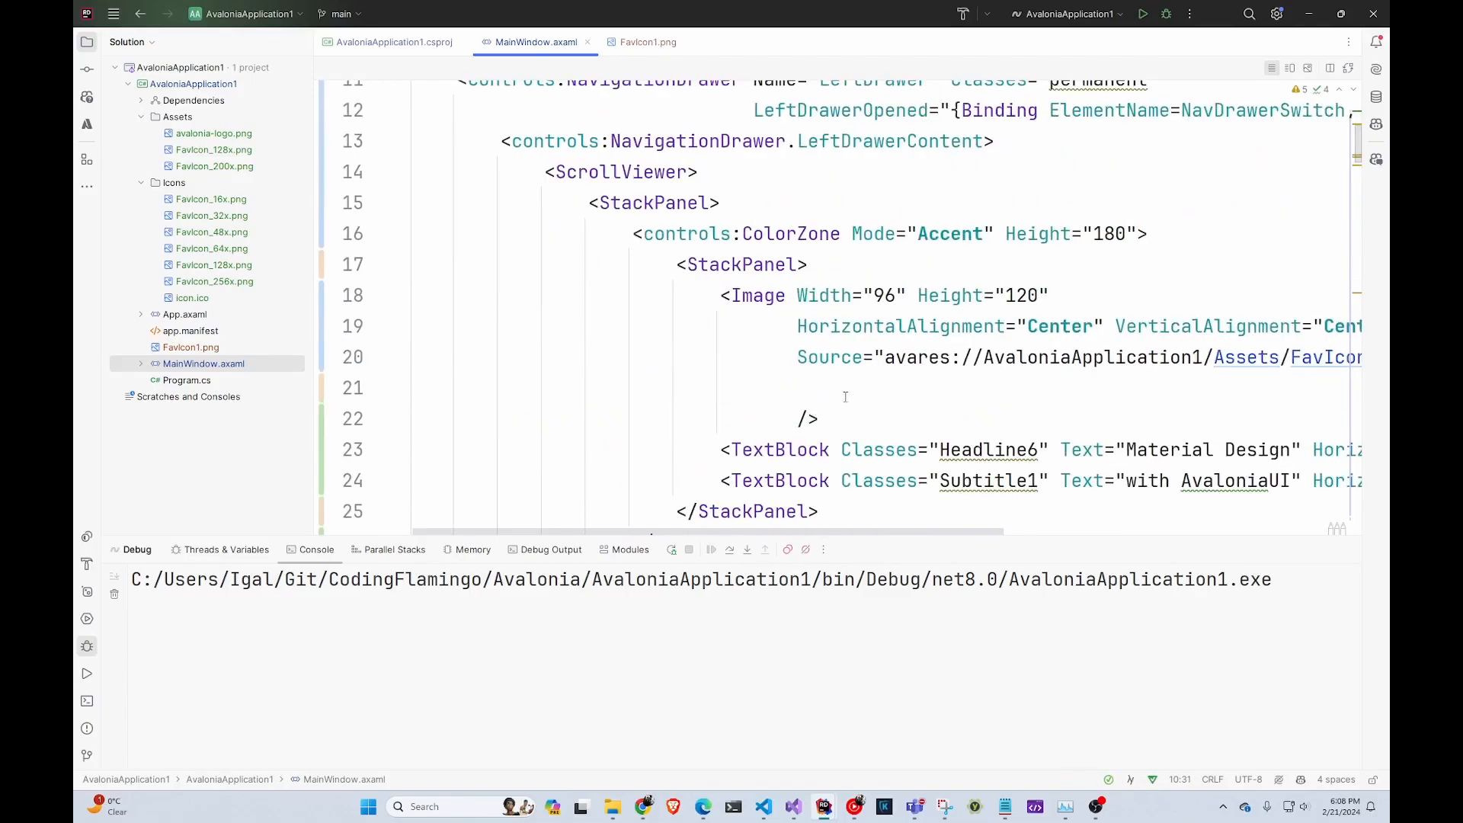
{"action": "double_click", "coordinate": [1028, 357]}
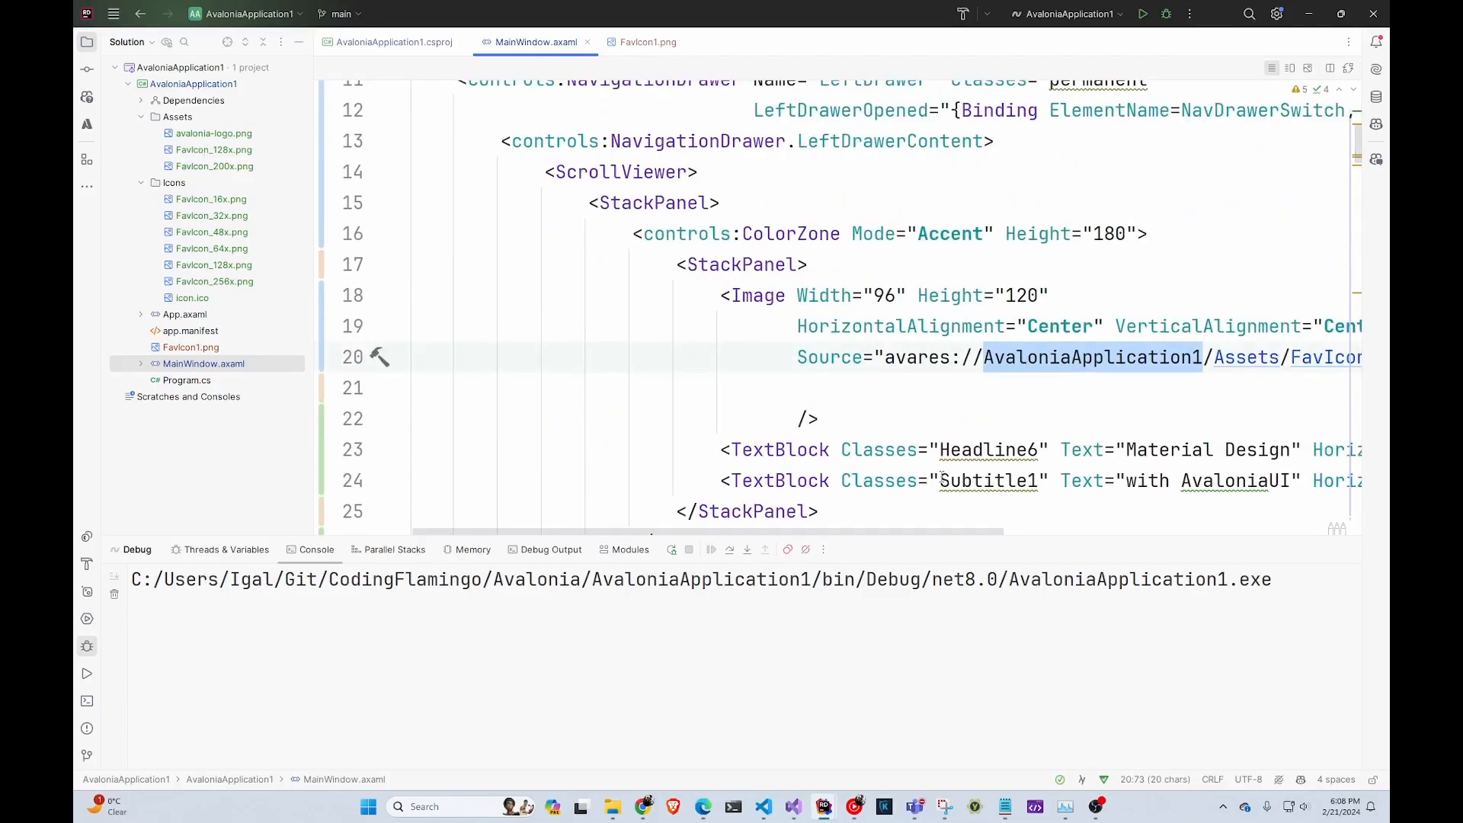
{"action": "left_click_drag", "start_coordinate": [897, 535], "coordinate": [1115, 536]}
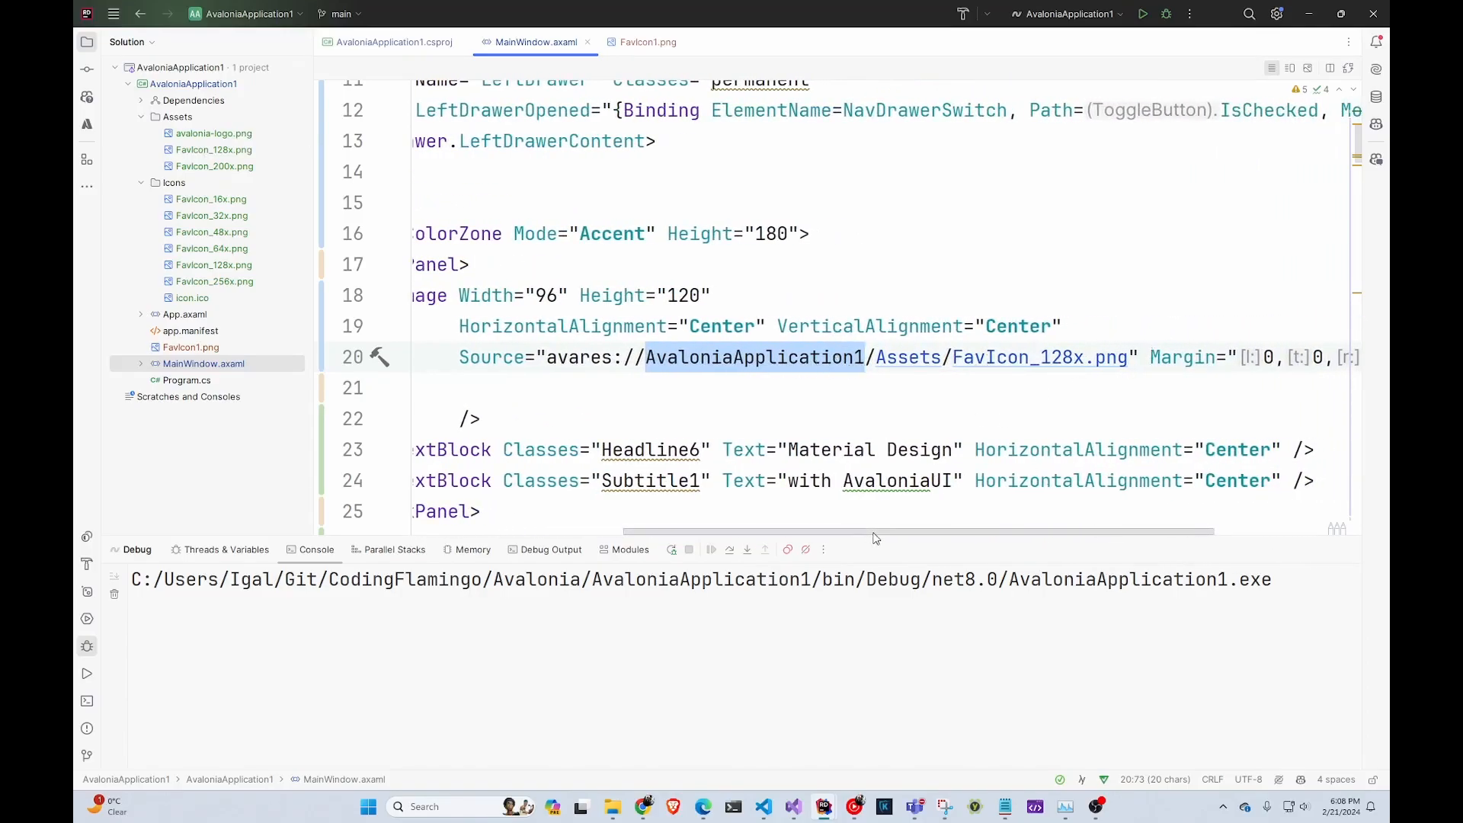
{"action": "left_click_drag", "start_coordinate": [871, 534], "coordinate": [858, 535]}
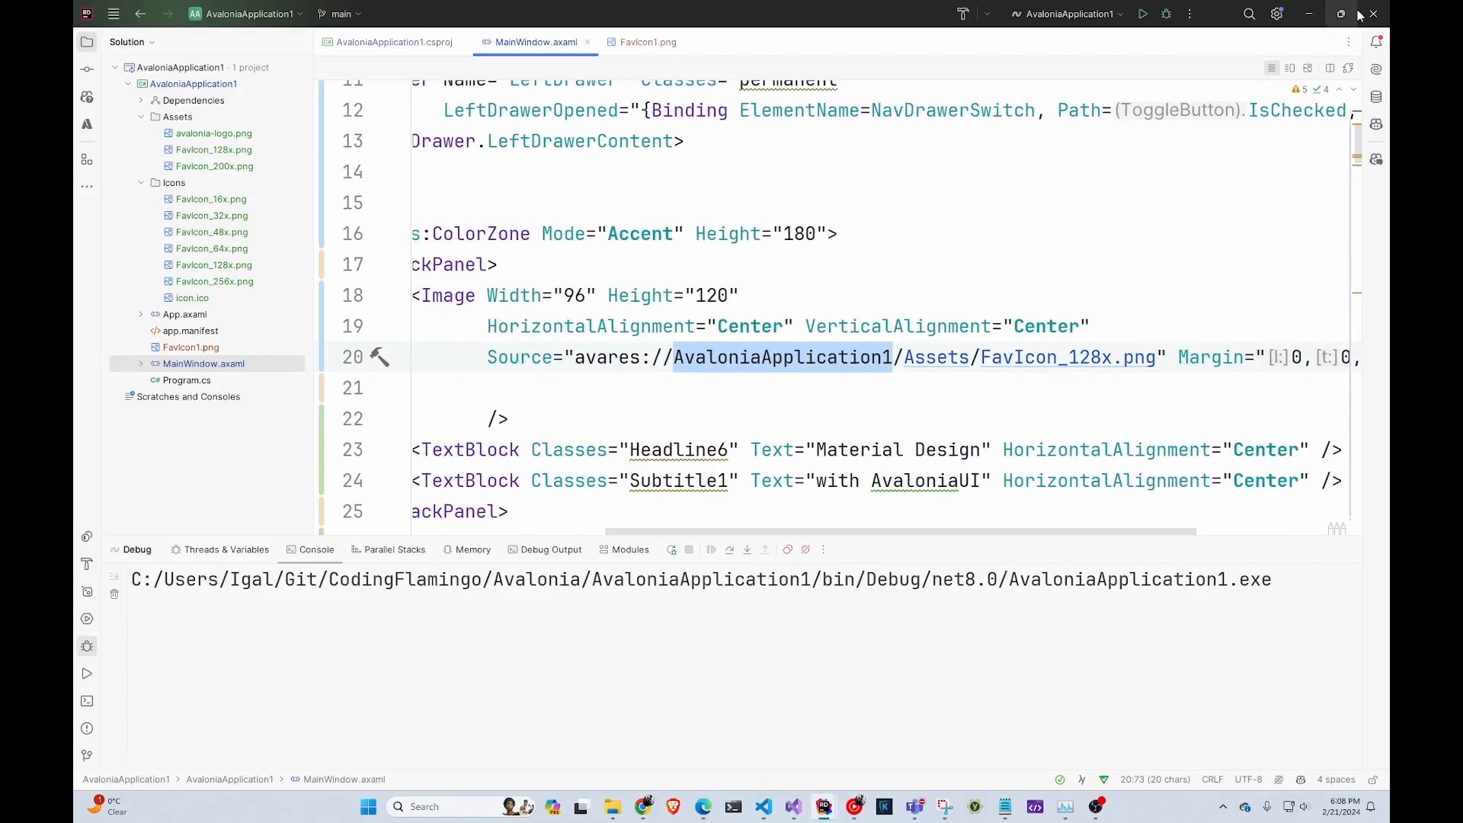
Step: Debug-run the app and reposition the Coding Flamingo window to the left
{"action": "key", "text": "F5"}
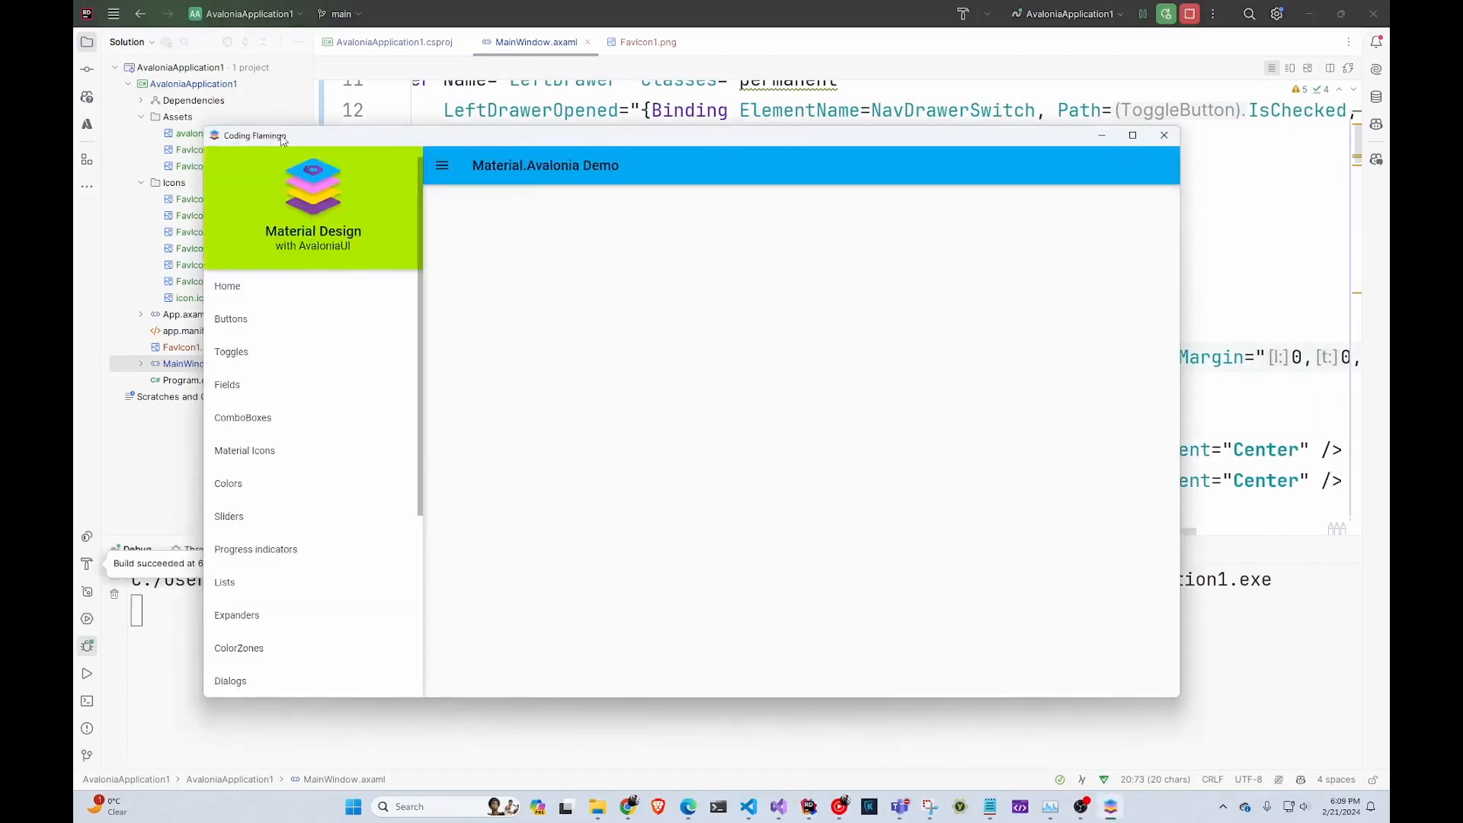
{"action": "left_click_drag", "start_coordinate": [356, 138], "coordinate": [279, 140]}
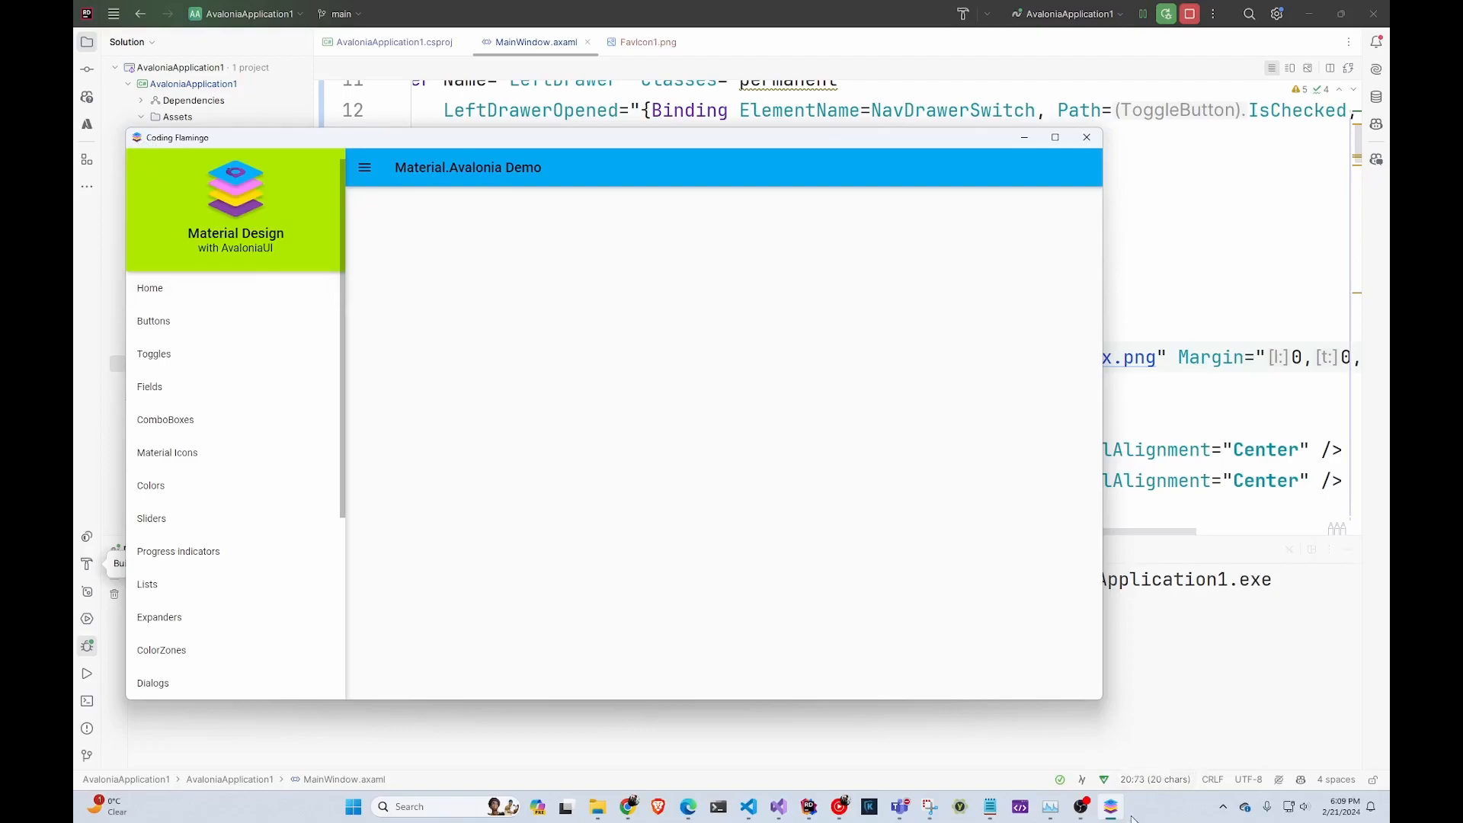